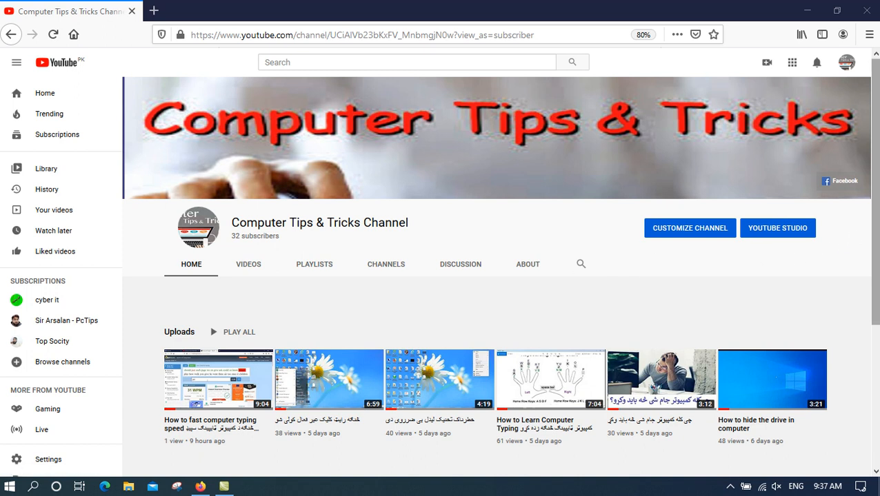
scroll(874, 207, "down", 1)
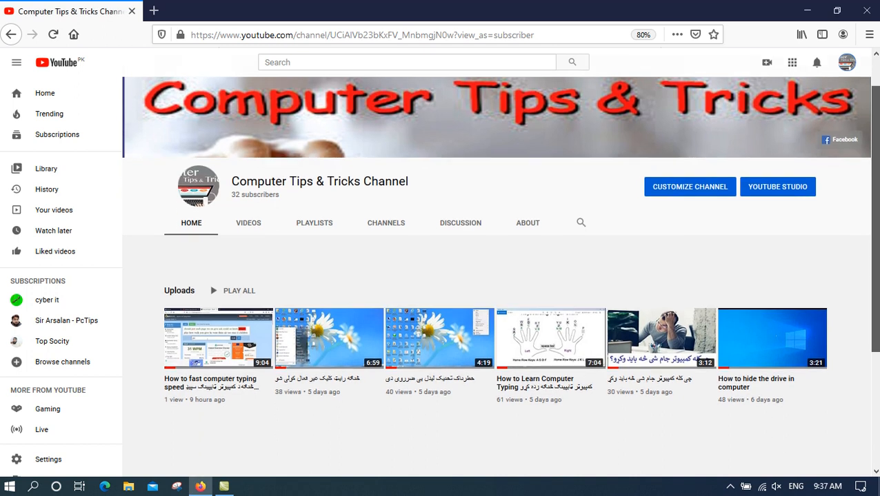
scroll(827, 207, "up", 1)
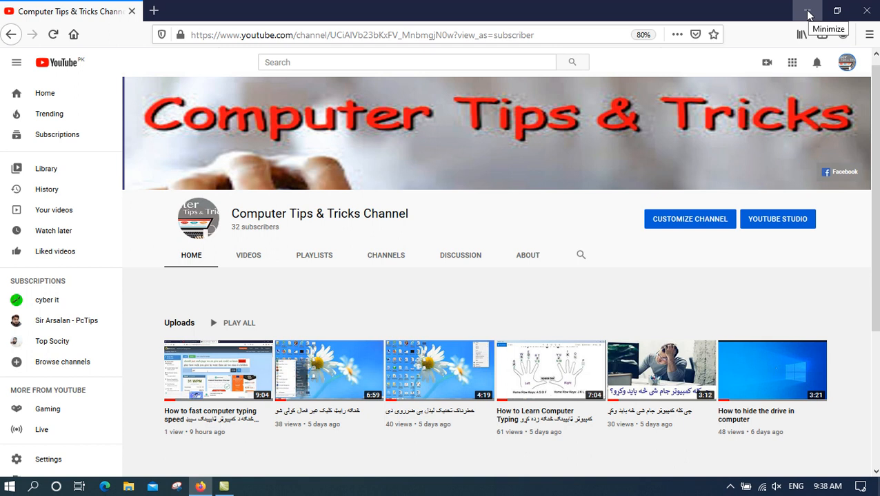
- Open Microsoft Word, dismiss the activation wizard and create a blank document
key("super+r")
key("Return")
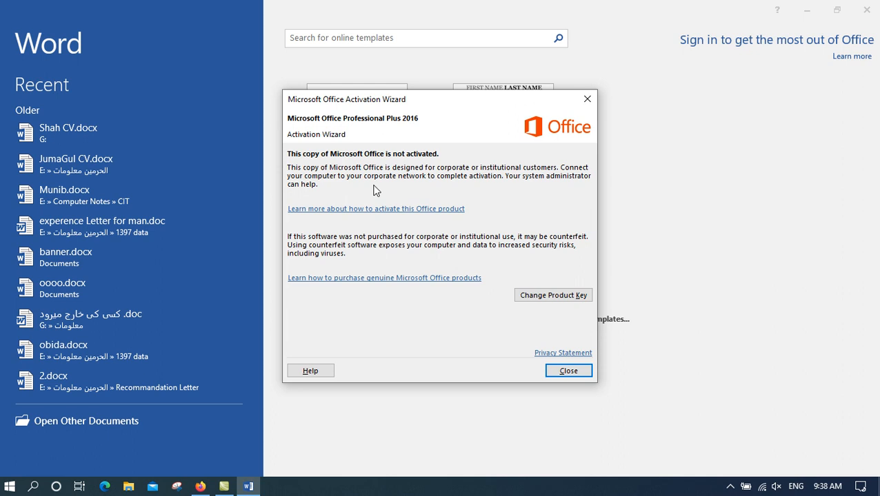
left_click(567, 374)
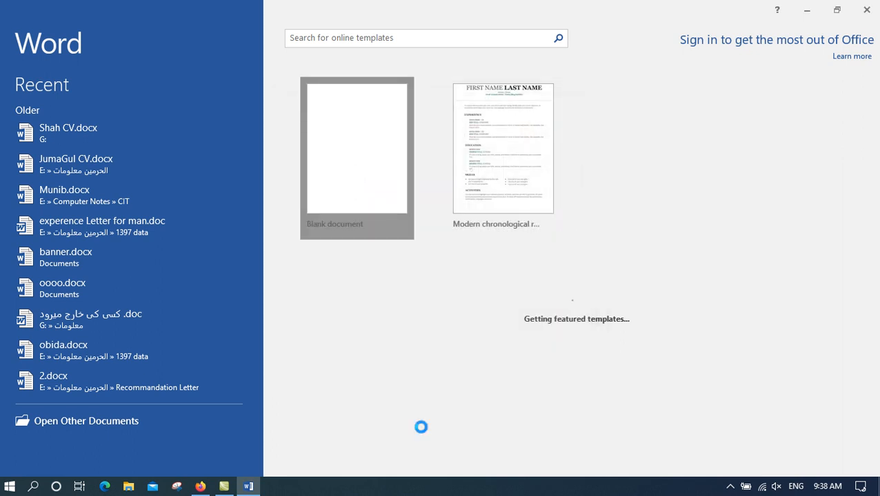
left_click(394, 230)
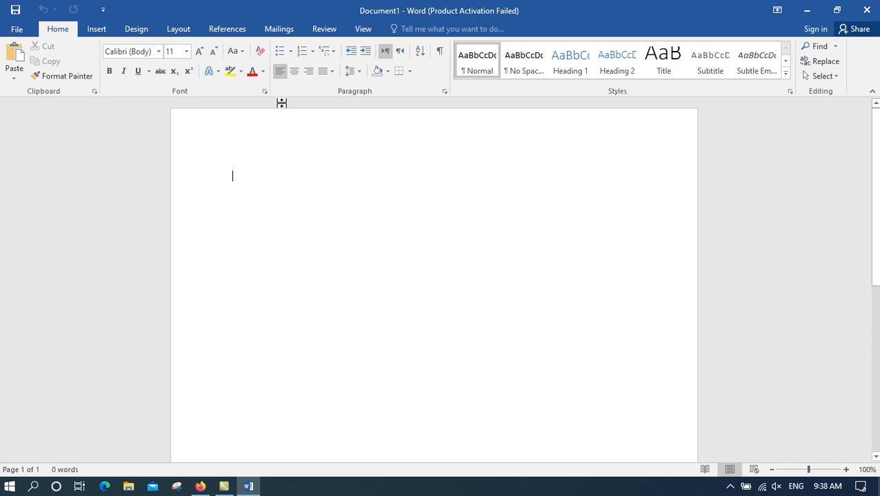
- Set the font size to 20 and switch the keyboard language to Pashto
left_click(186, 51)
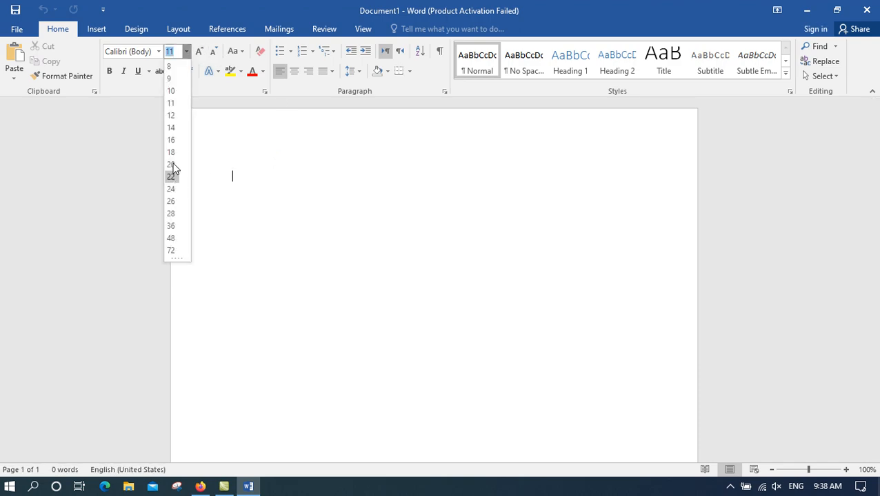
left_click(173, 164)
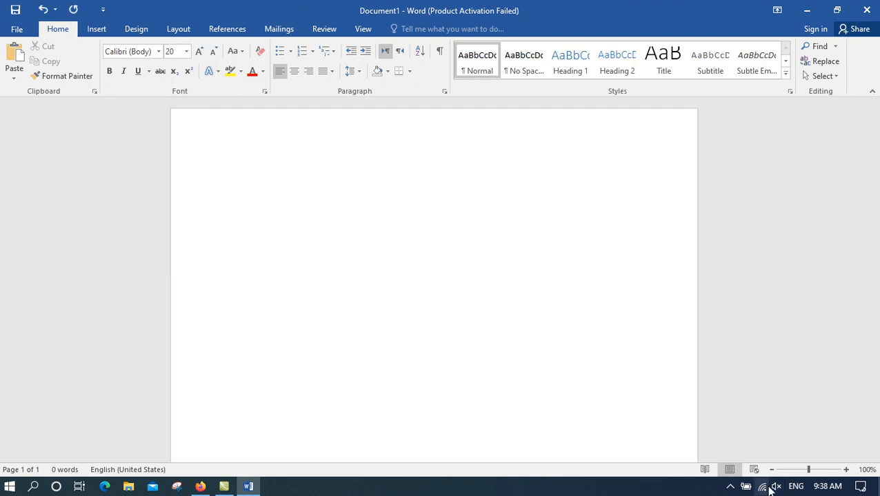
left_click(795, 487)
left_click(741, 331)
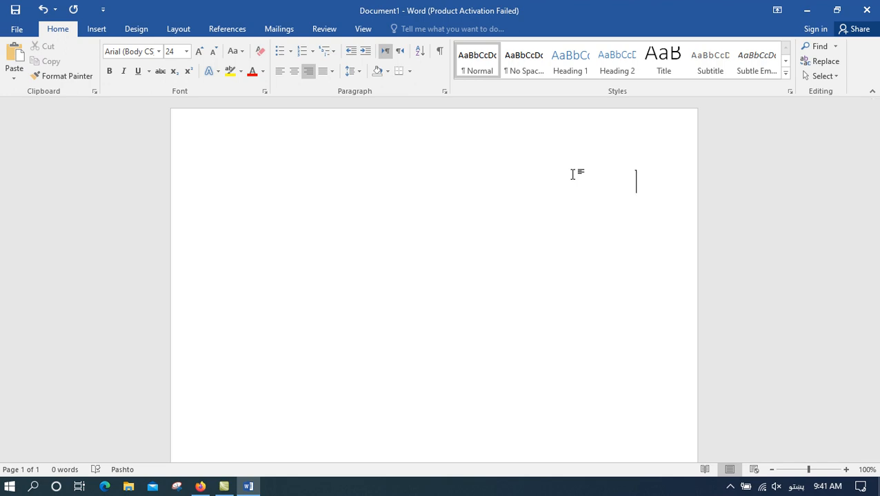
- Enter the Pashto words "اول ځل کمپیوټر" on the first line of the document
type("اول څ")
key("BackSpace")
type("ځل ک")
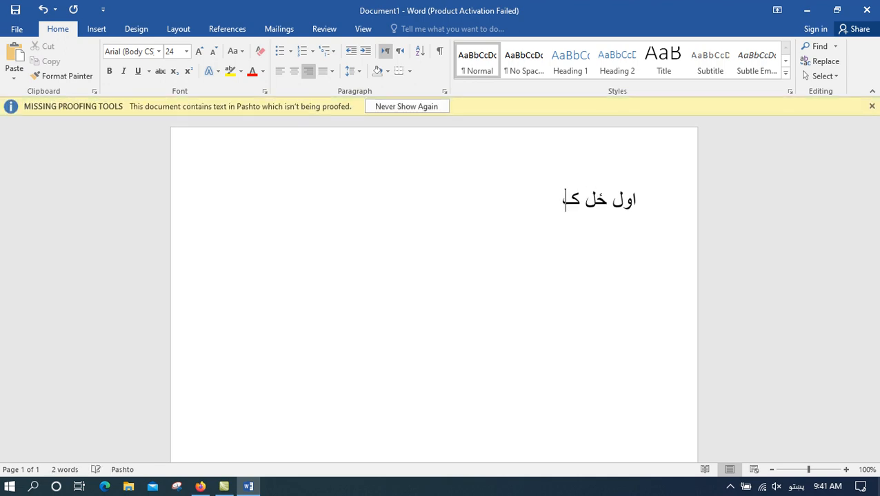
type("مپیوټر")
- Switch the keyboard language to English and add "Charless Babbage" after the Pashto words
key("super+space")
key("super+space")
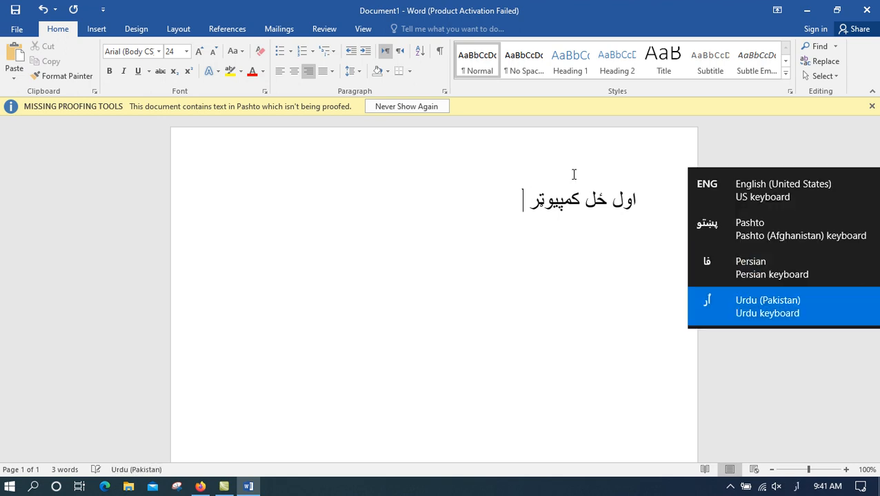
key("super+space")
type("Charless ")
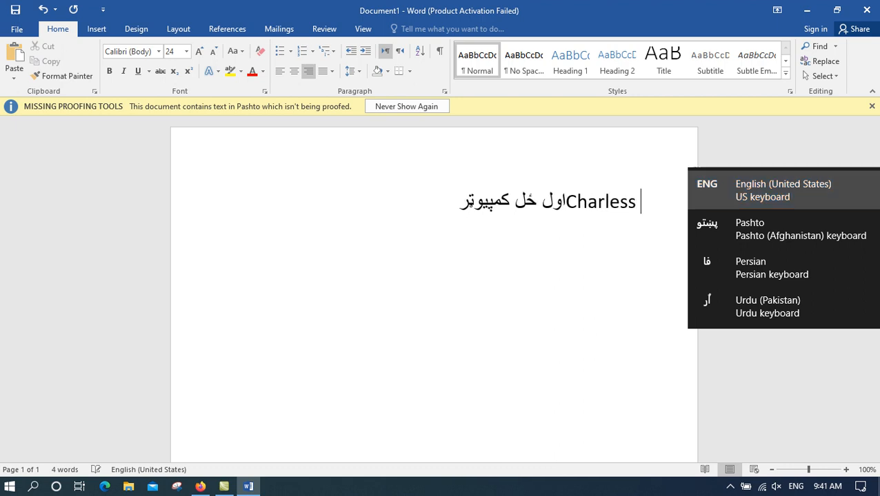
type("Babbag")
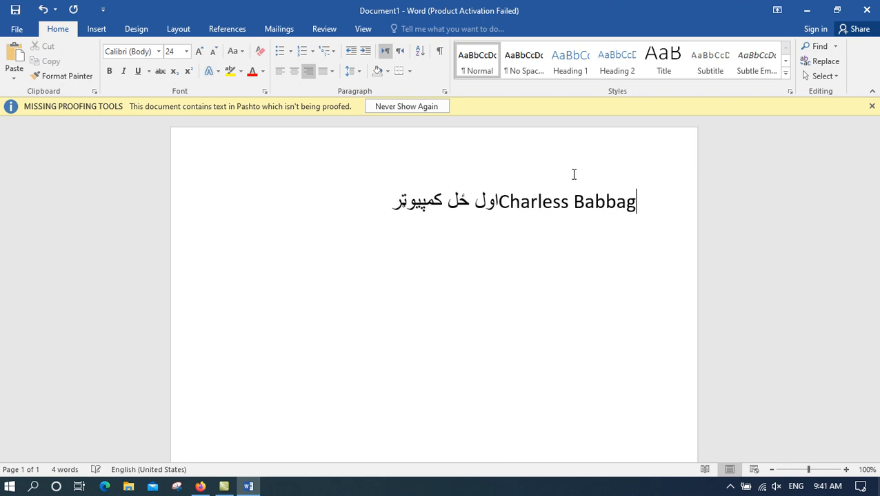
type("e")
- Correct the misspelled word "Charless" to the suggested spelling "Charles"
left_click(542, 206)
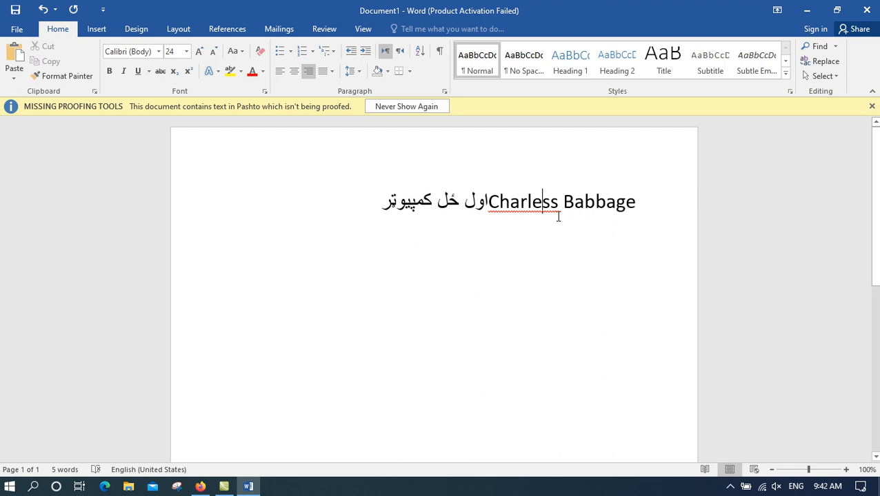
right_click(558, 216)
left_click(585, 225)
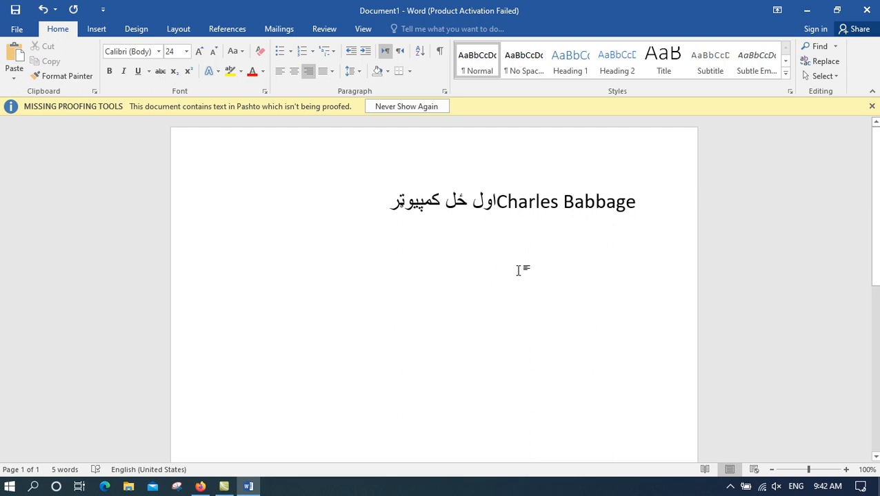
- Select the whole mixed Pashto and English line and delete it
left_click_drag(496, 201, 648, 202)
left_click(645, 215)
left_click_drag(632, 216, 494, 213)
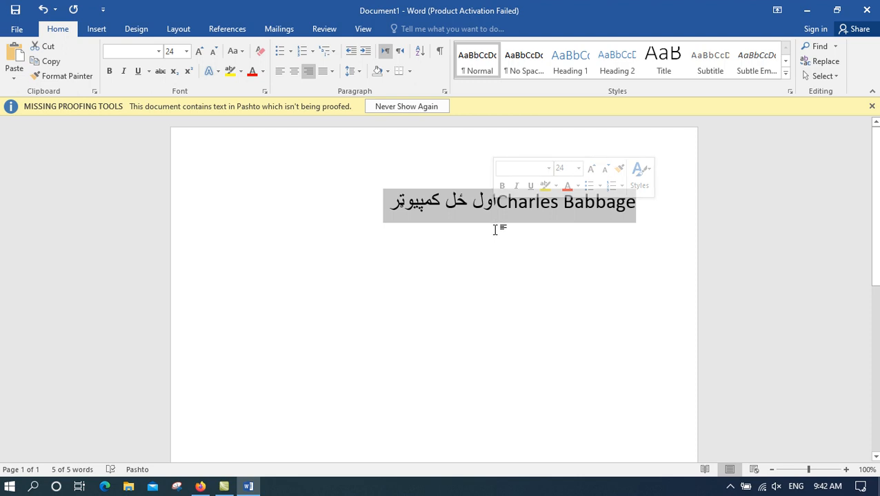
key("Delete")
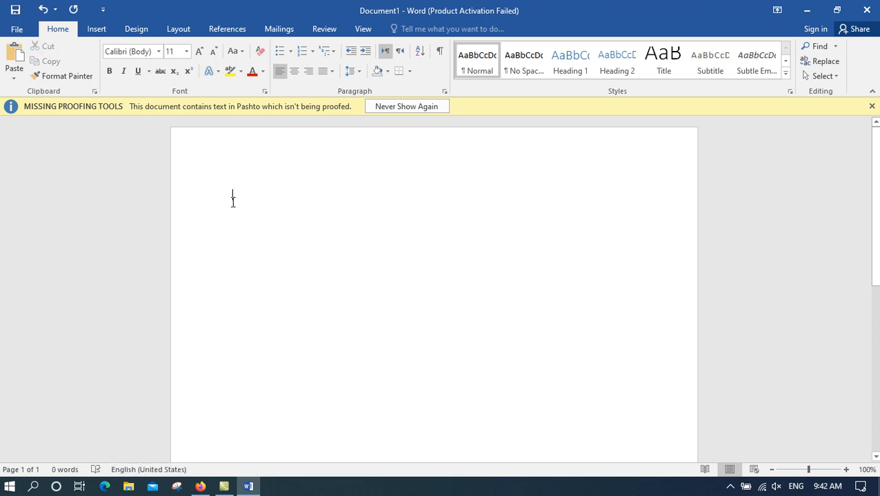
- Switch the keyboard language to Pashto and format the empty paragraph as right-to-left text at font size 18
left_click(795, 486)
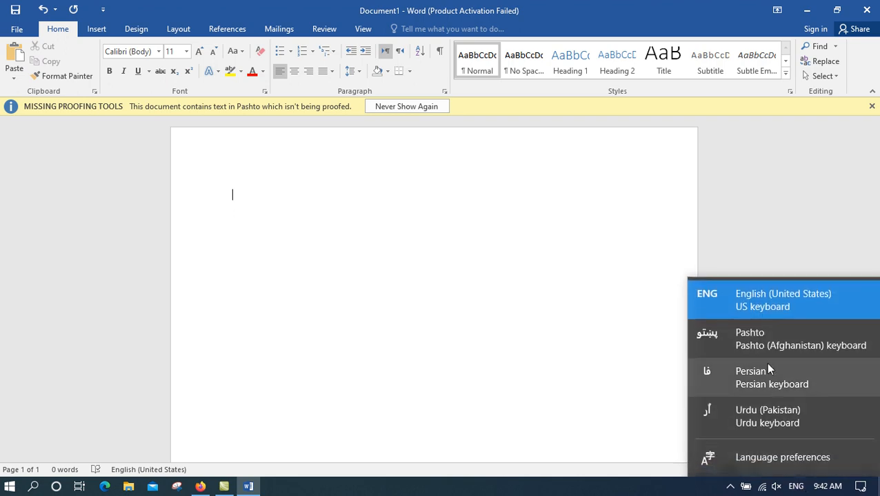
left_click(764, 340)
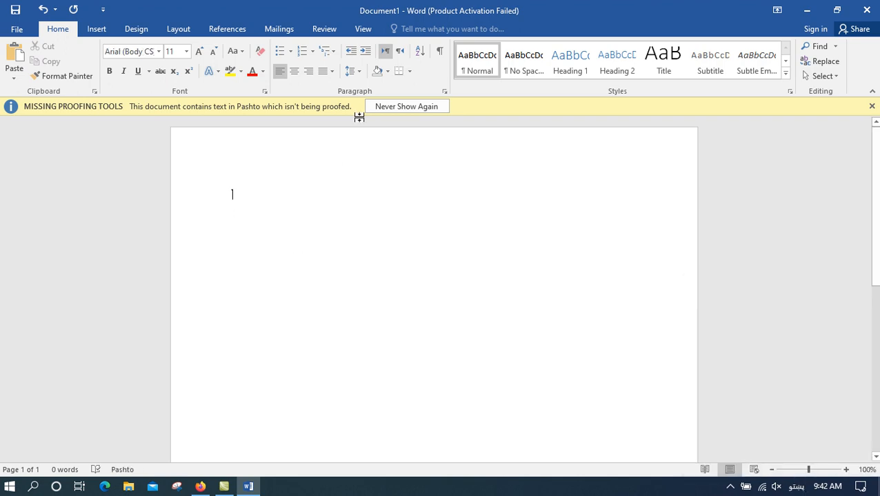
left_click(399, 56)
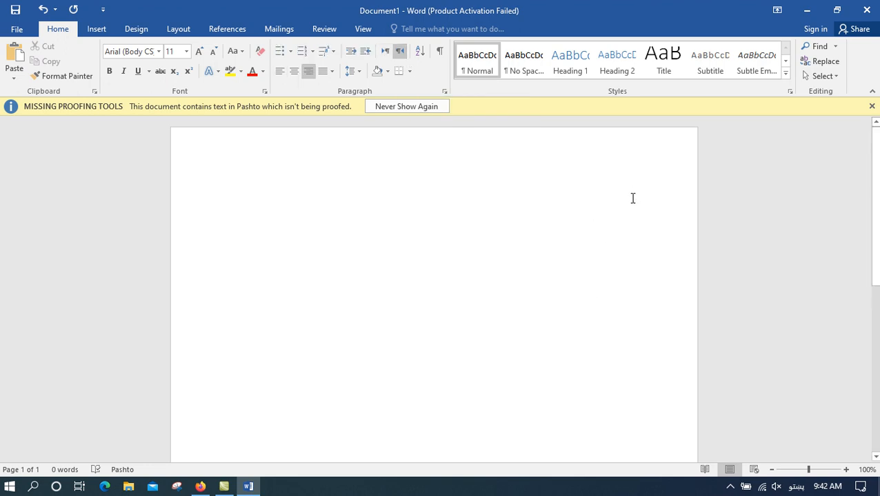
key("ctrl+shift+period")
key("ctrl+shift+period")
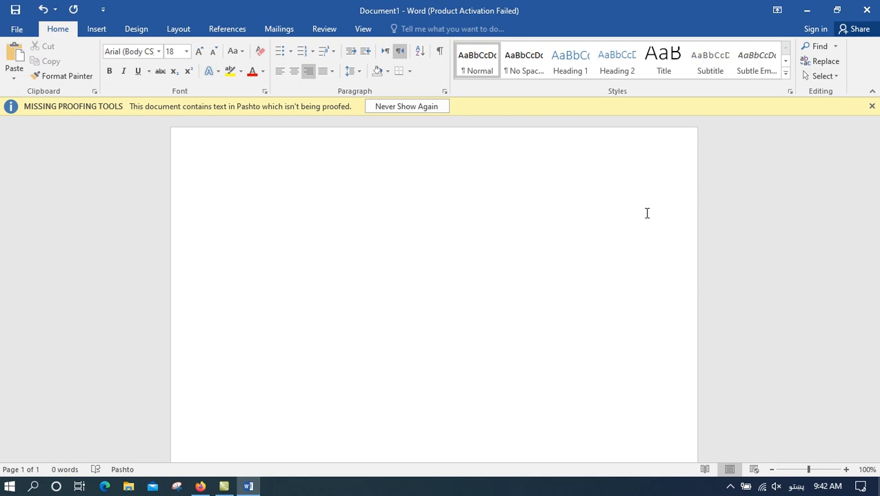
- Enter "کمپیوتر او ځل" in the right-to-left paragraph, correcting the misspelled first word
type("کماب")
key("BackSpace")
key("BackSpace")
type("بپ")
type("و")
type("تر")
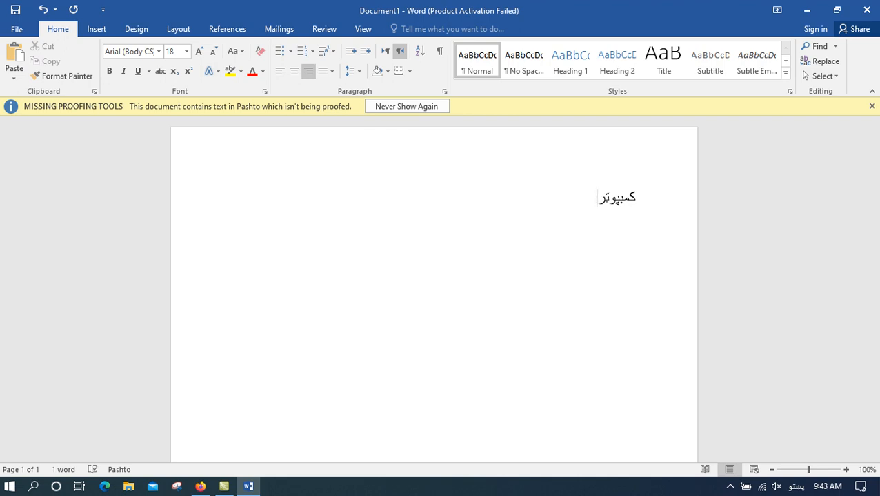
key("BackSpace")
key("BackSpace")
key("BackSpace")
key("BackSpace")
key("BackSpace")
key("BackSpace")
type("مپیوټ")
key("BackSpace")
type("تر او خل")
- Switch the keyboard language to English and insert "Charles Babbage" after the Pashto text
key("super+space")
type("Chare")
key("BackSpace")
key("BackSpace")
key("BackSpace")
type("arles Babbage")
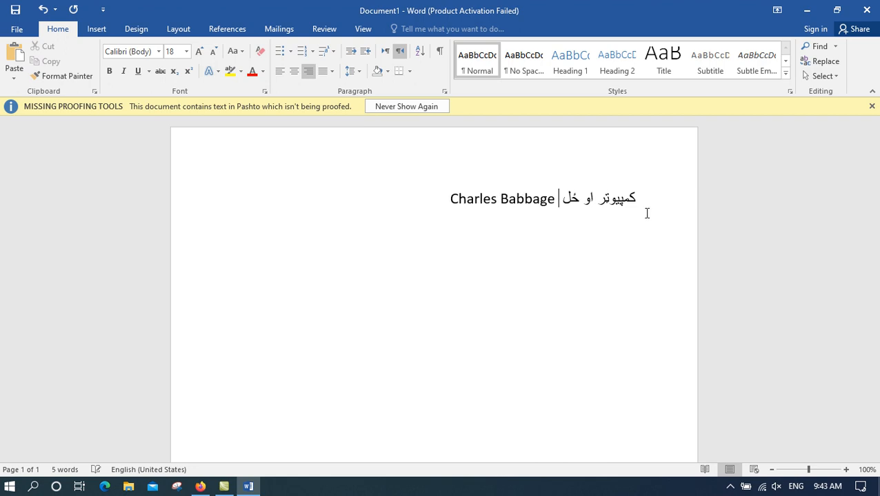
- Switch back to the Pashto keyboard and continue the sentence with "جوړ کړی دی او بیا"
key("super+space")
type("جوړ کړی دی")
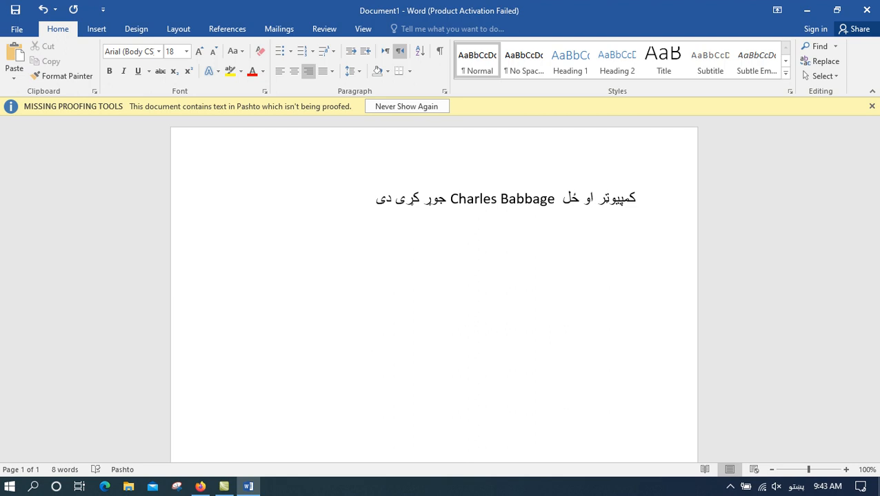
type(" او بیا")
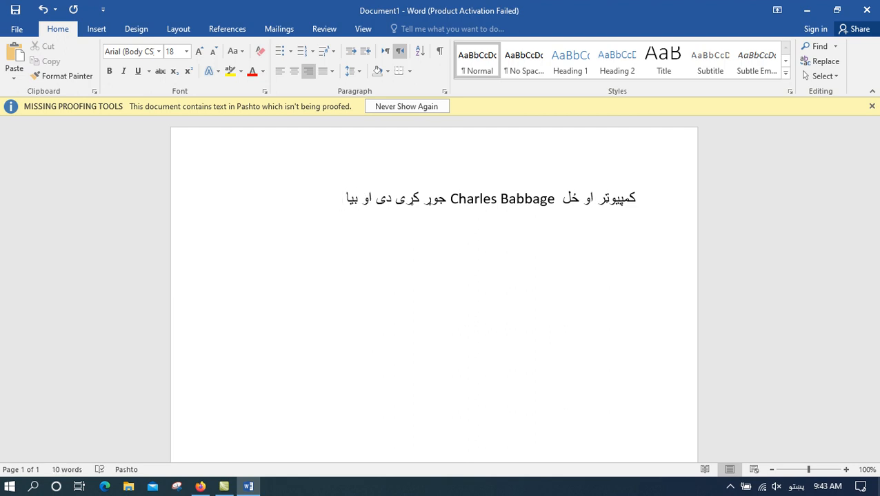
- Switch to the English keyboard and append the word "Bob" to the end of the sentence
key("alt+shift")
key("alt+shift")
key("alt+shift")
type("Book")
key("BackSpace")
key("BackSpace")
type("b")
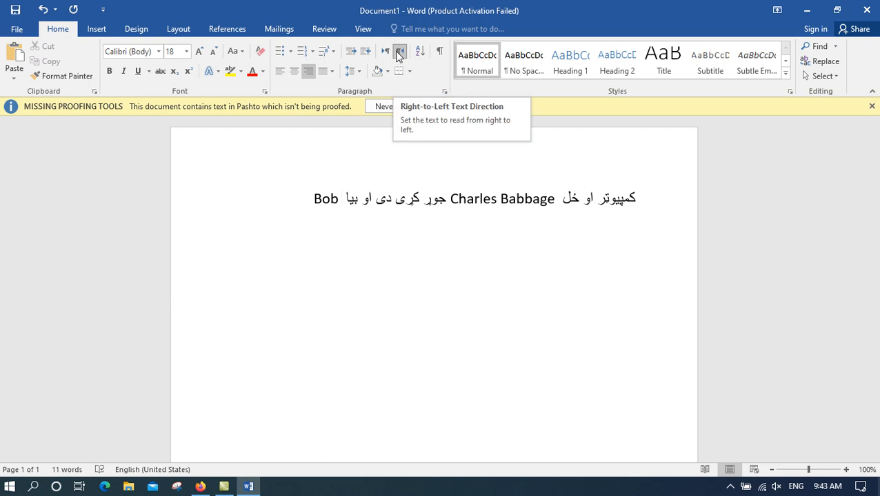
- Delete the entire mixed-language sentence and dismiss the missing proofing tools notice
left_click_drag(652, 202, 305, 219)
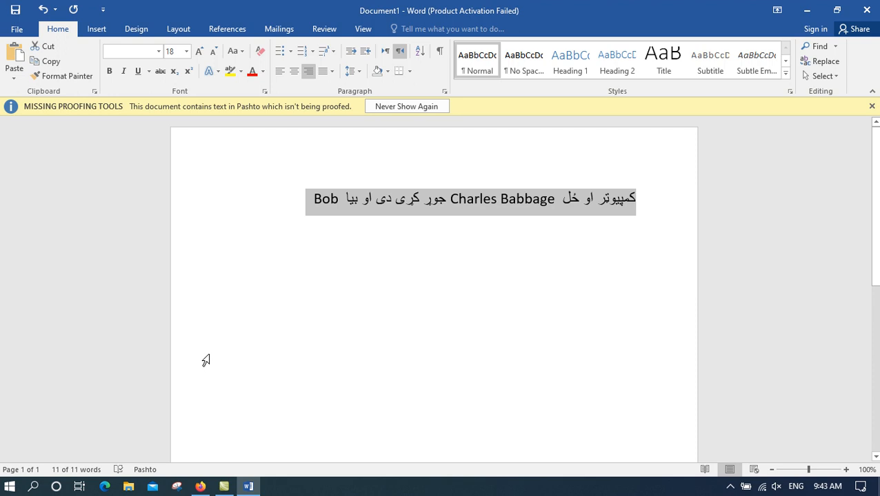
key("BackSpace")
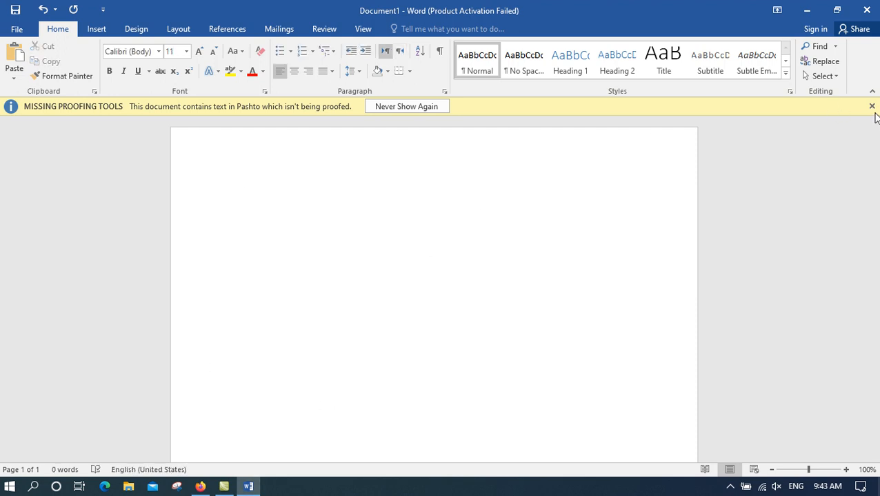
left_click(871, 106)
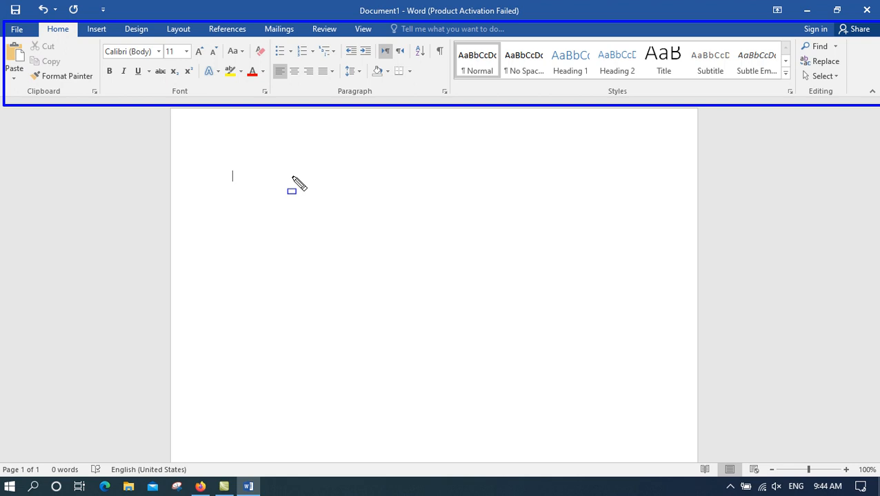
- Set the ribbon display to Auto-hide Ribbon
key("Escape")
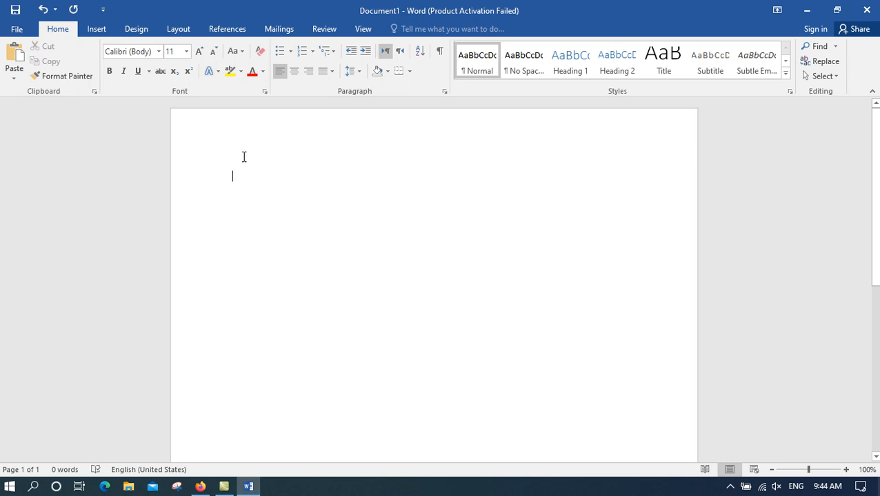
left_click(775, 10)
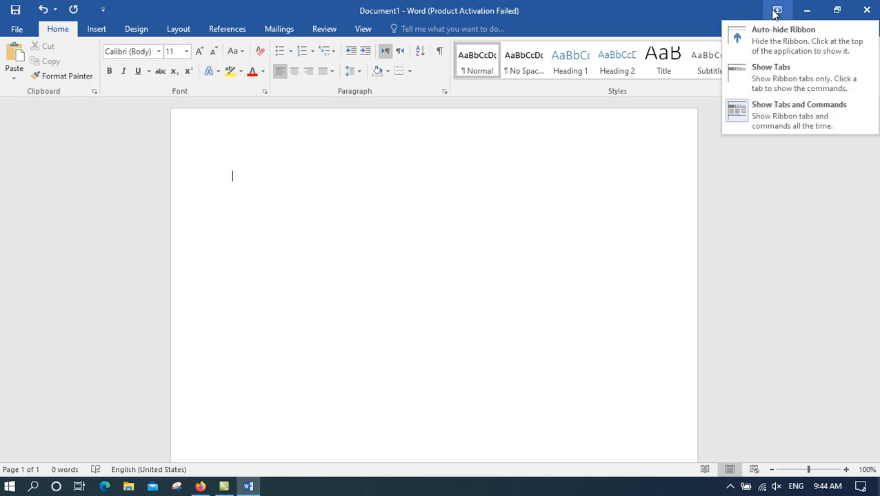
left_click(776, 45)
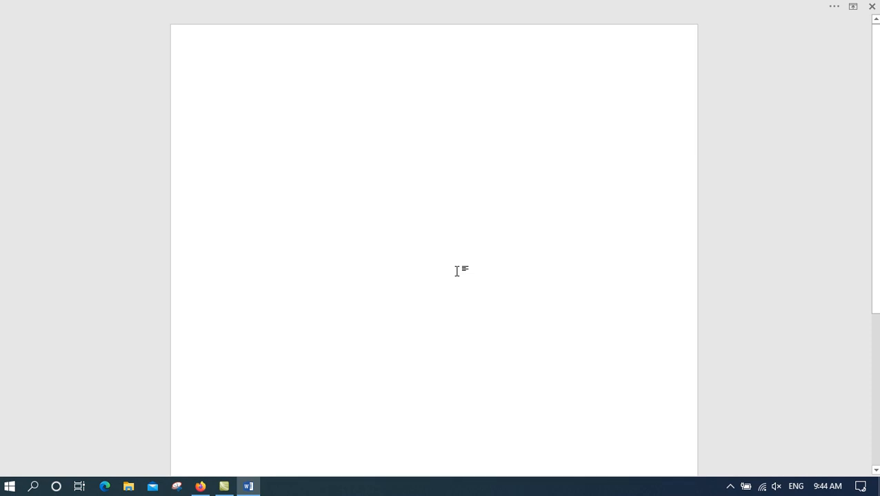
- Temporarily reveal the auto-hidden ribbon twice, returning to the document page each time
left_click(290, 5)
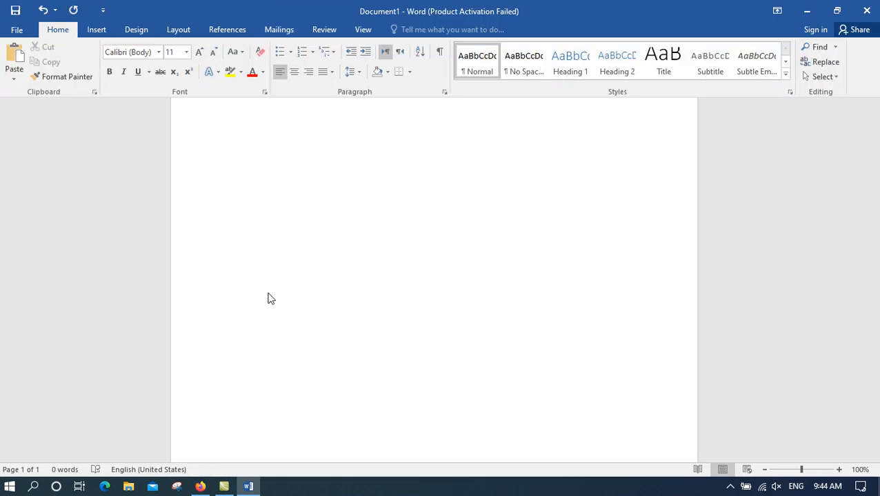
left_click(268, 295)
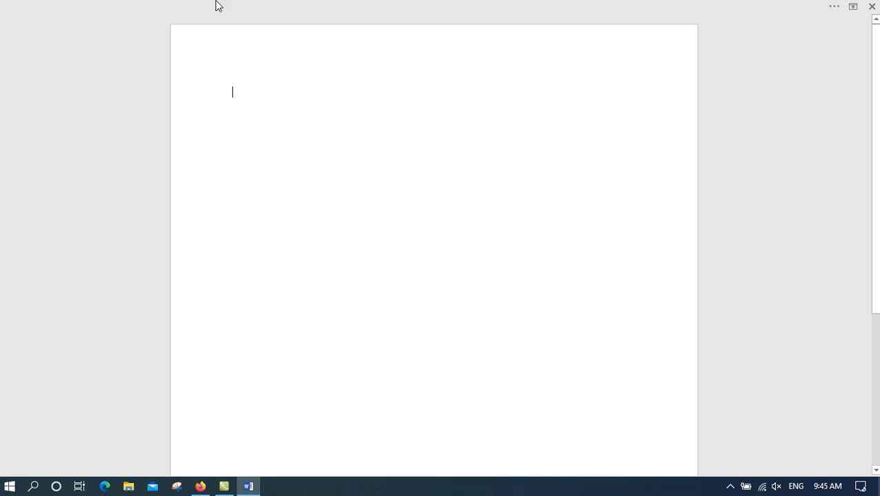
left_click(381, 8)
left_click(373, 275)
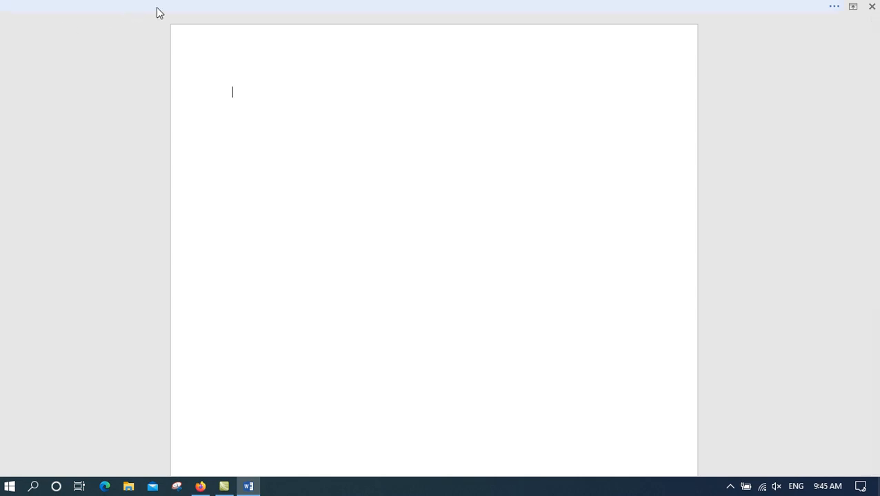
- Change the ribbon display from auto-hide to Show Tabs and Commands
left_click(854, 14)
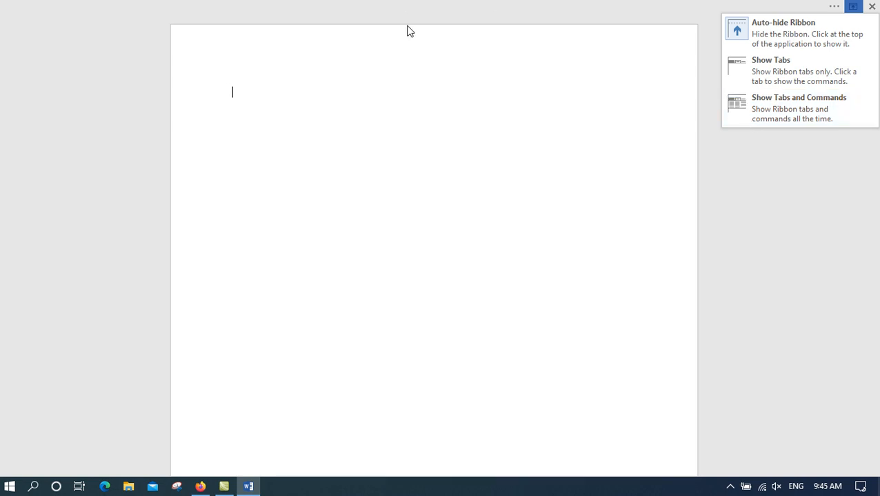
left_click(808, 108)
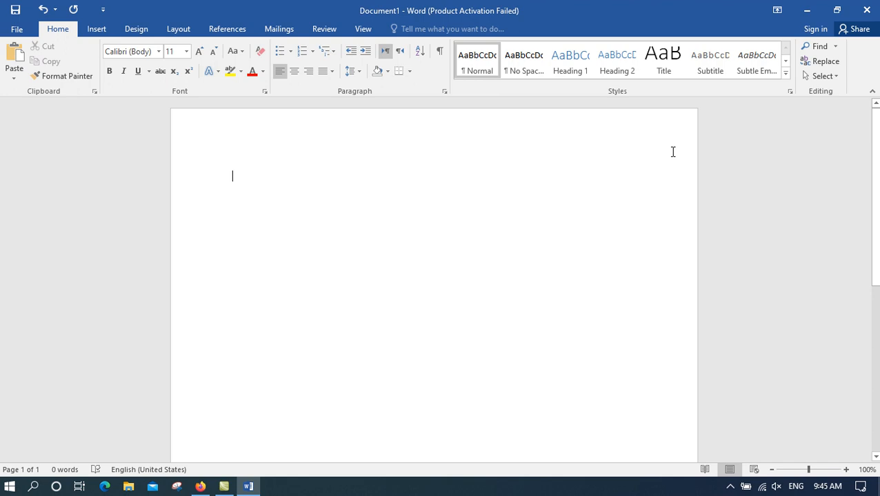
- Set the ribbon display to Show Tabs, temporarily reveal the Design commands, and return to the document page
left_click(776, 10)
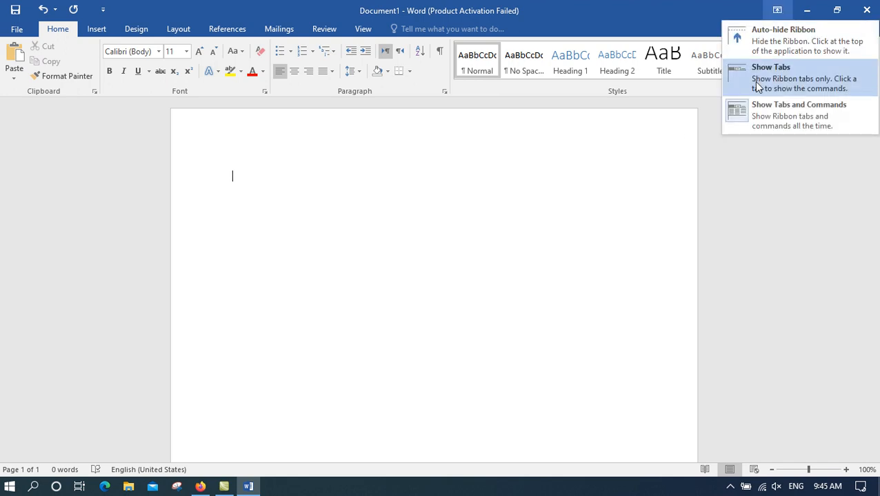
left_click(753, 82)
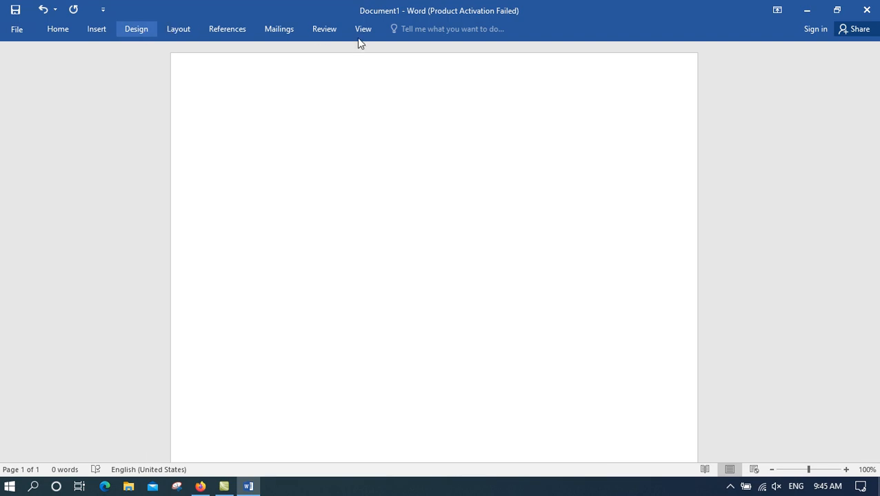
left_click(143, 35)
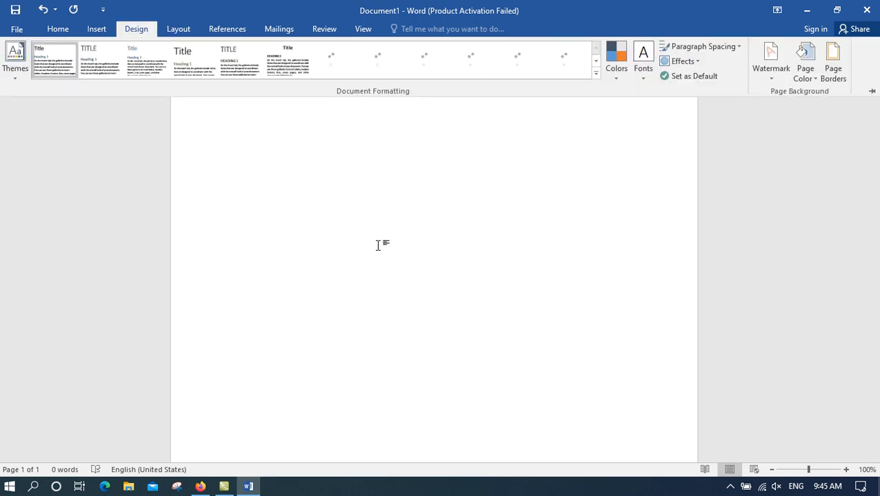
left_click(377, 193)
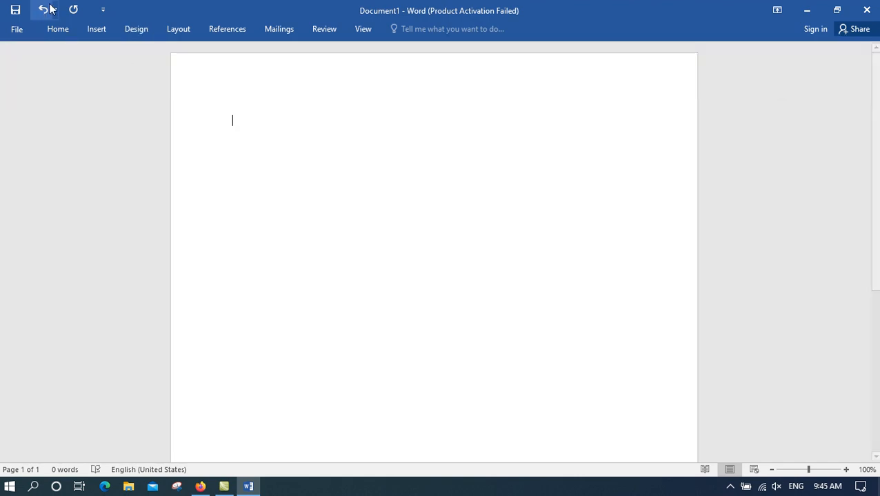
- Restore the ribbon display to Show Tabs and Commands and bring back the Home commands
left_click(781, 9)
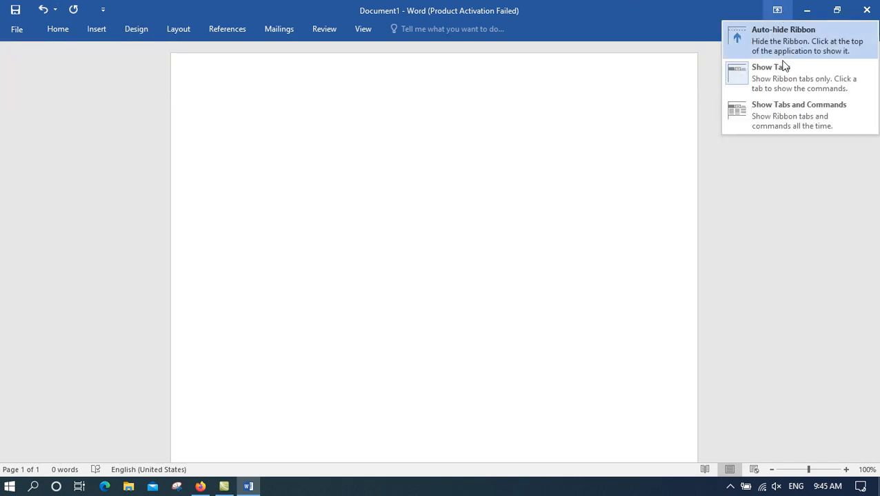
left_click(761, 127)
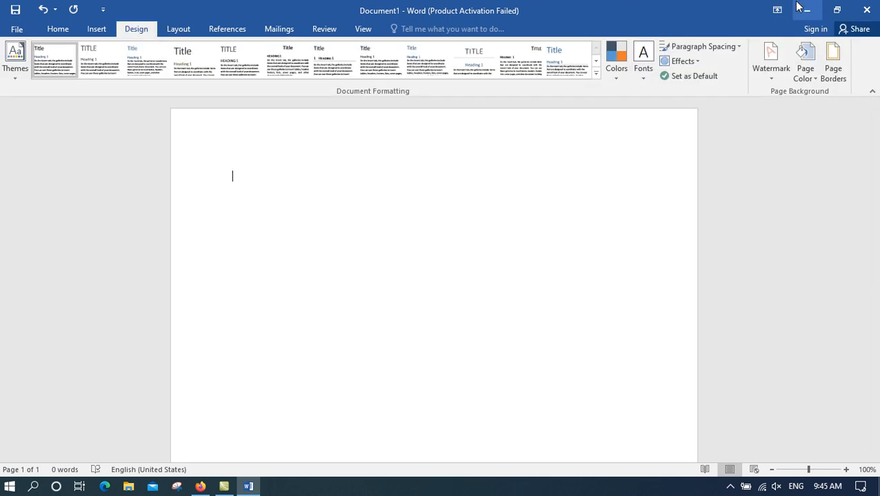
left_click(58, 29)
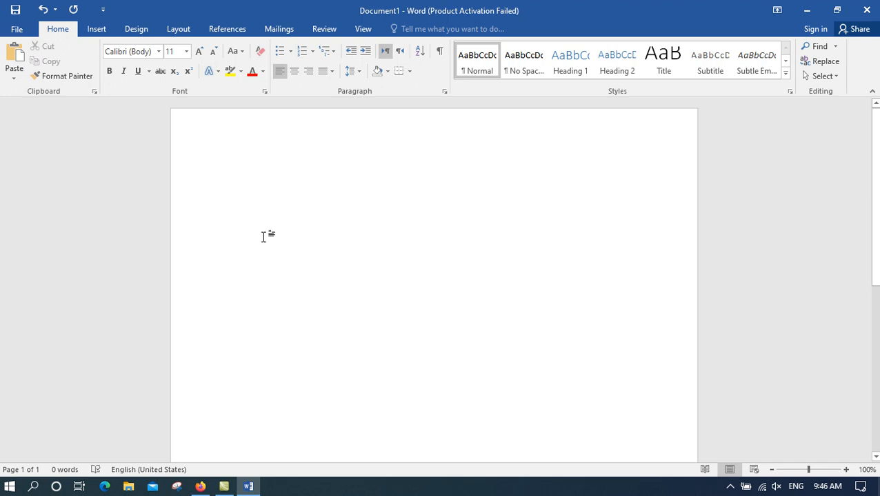
- Switch to Firefox to view the Computer Tips & Tricks Channel page on YouTube, and return to the Word document
left_click(200, 486)
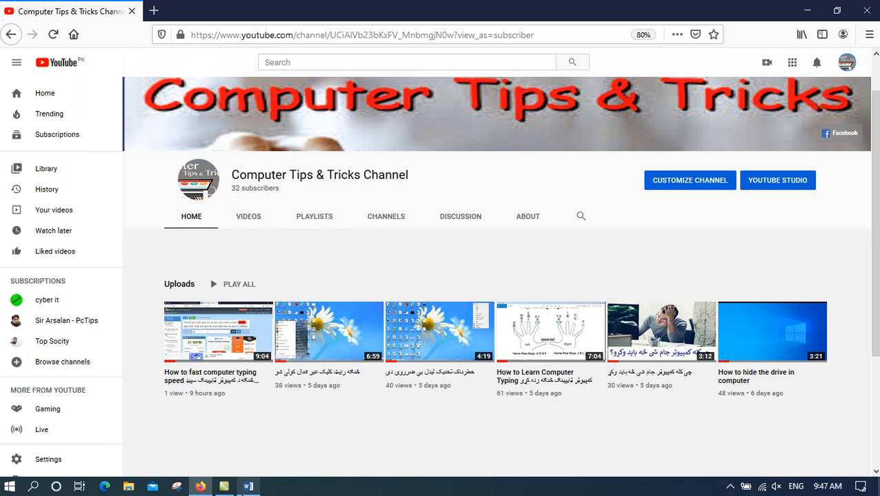
left_click(243, 493)
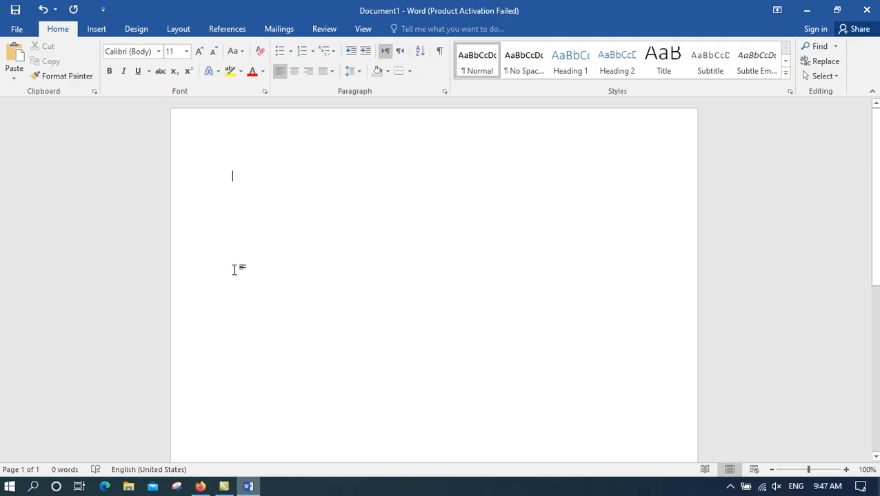